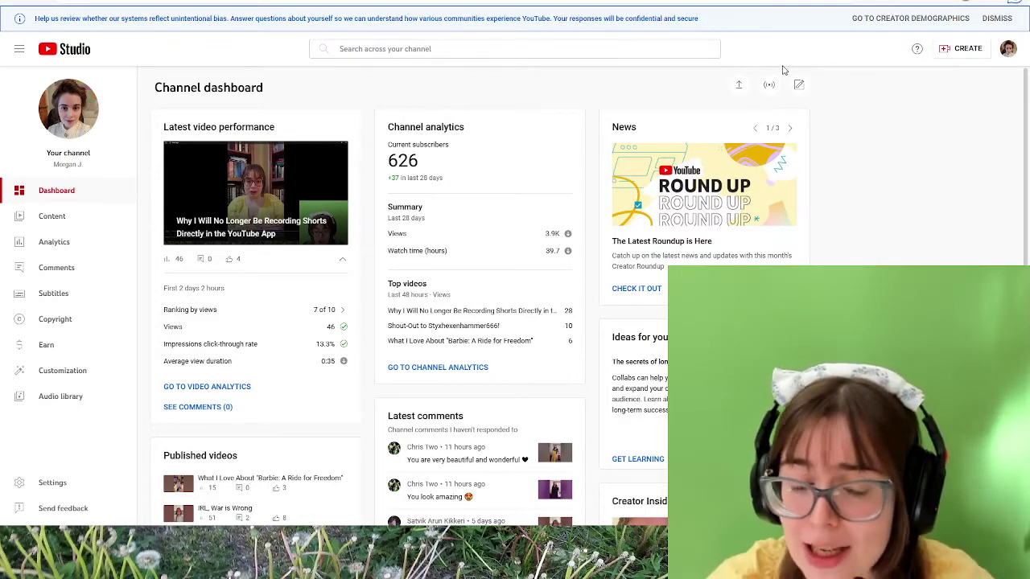
Step: Go to creator demographics from the dashboard banner to reach the survey invitation
{"action": "left_click", "coordinate": [882, 19]}
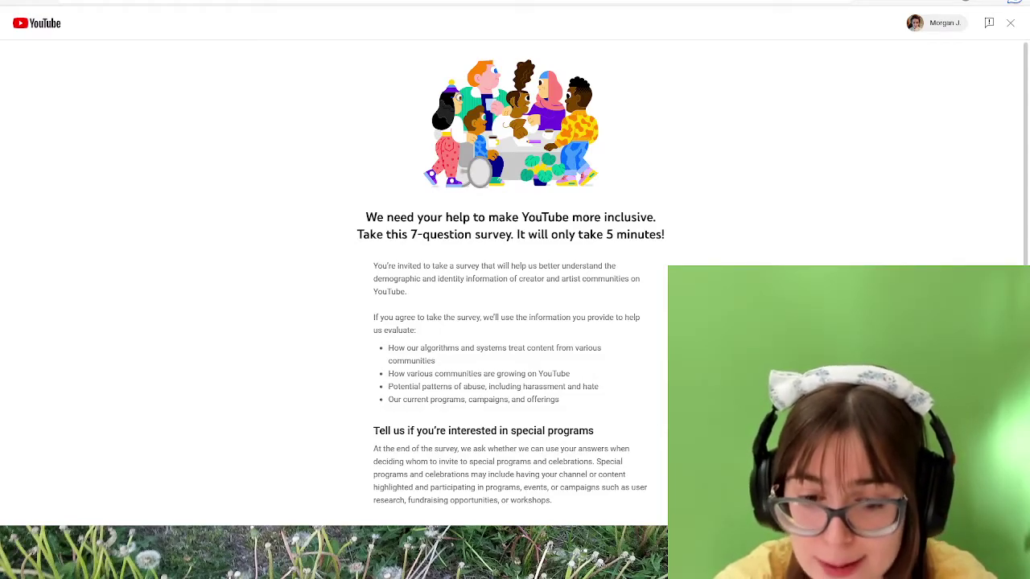
Step: Scroll down through the survey introduction to review the consent terms
{"action": "scroll", "coordinate": [515, 282], "scroll_direction": "down", "scroll_amount": 3}
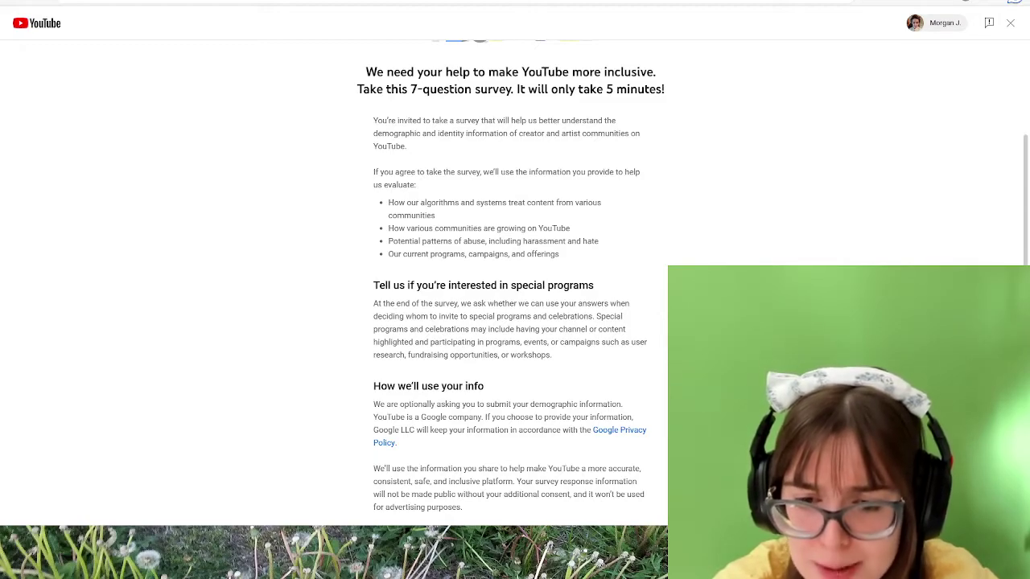
{"action": "scroll", "coordinate": [515, 281], "scroll_direction": "down", "scroll_amount": 2}
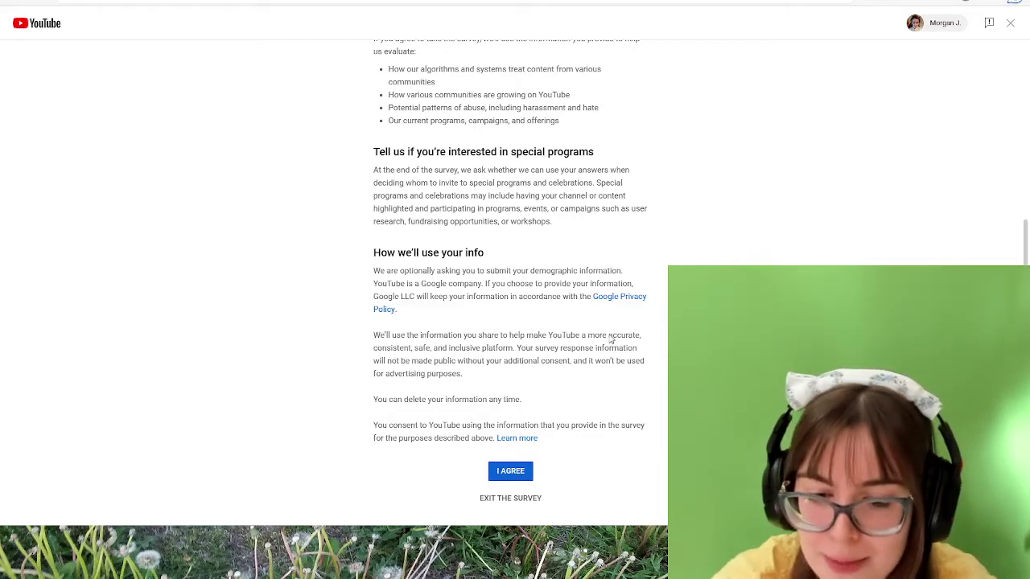
Step: Agree to the survey terms and answer that the channel has 1 main lead
{"action": "left_click", "coordinate": [515, 475]}
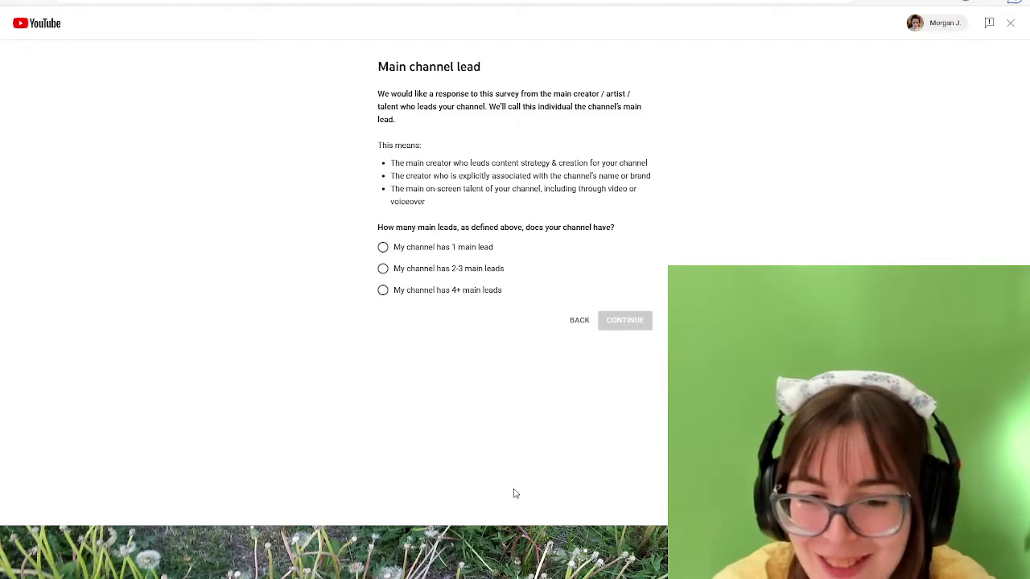
{"action": "left_click", "coordinate": [444, 254]}
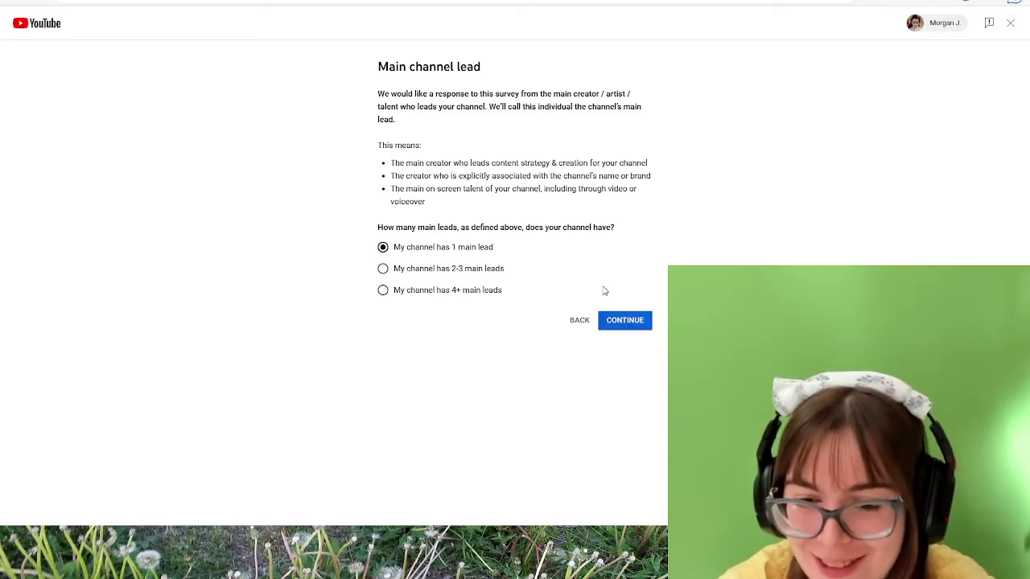
Step: Continue to the Creator demographics page and identify the main lead's race as White
{"action": "left_click", "coordinate": [627, 322]}
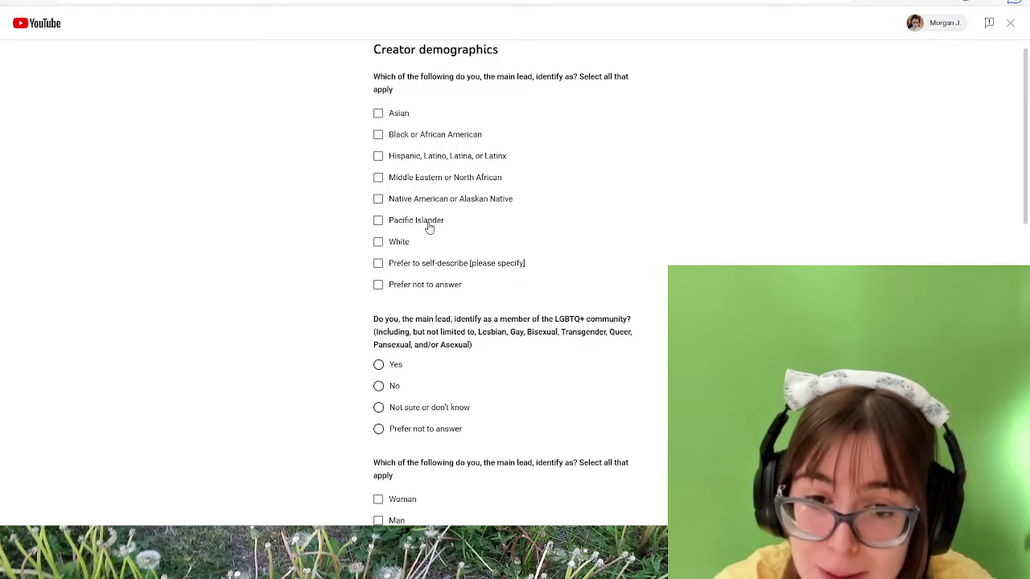
{"action": "left_click", "coordinate": [401, 249]}
{"action": "scroll", "coordinate": [572, 303], "scroll_direction": "up", "scroll_amount": 1}
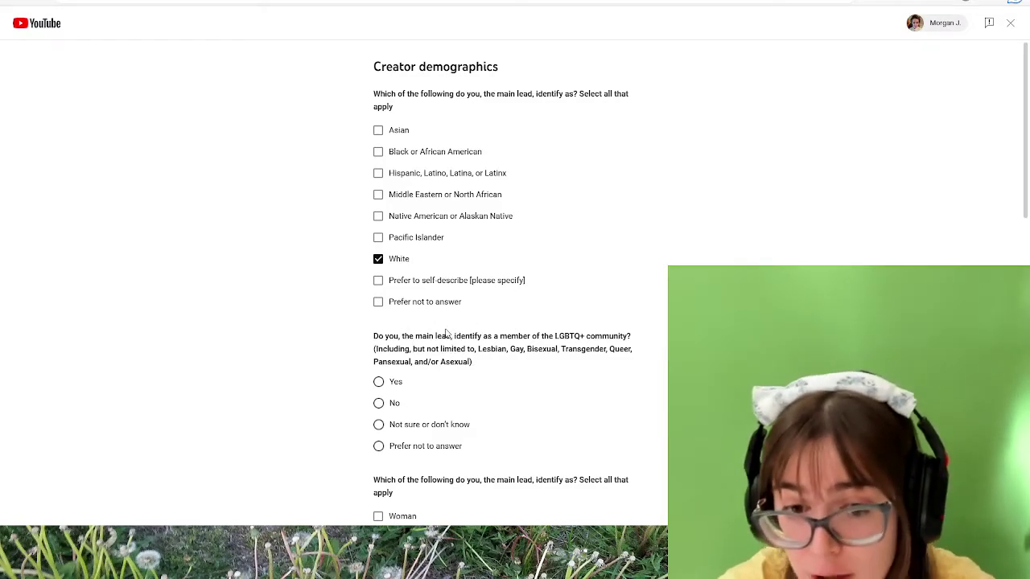
{"action": "scroll", "coordinate": [451, 345], "scroll_direction": "down", "scroll_amount": 1}
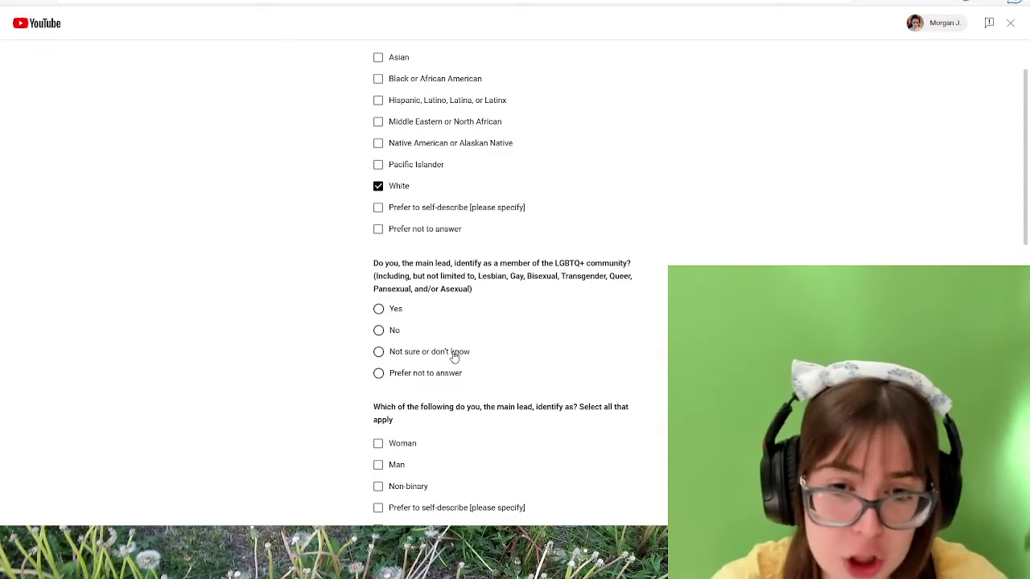
{"action": "scroll", "coordinate": [461, 328], "scroll_direction": "down", "scroll_amount": 1}
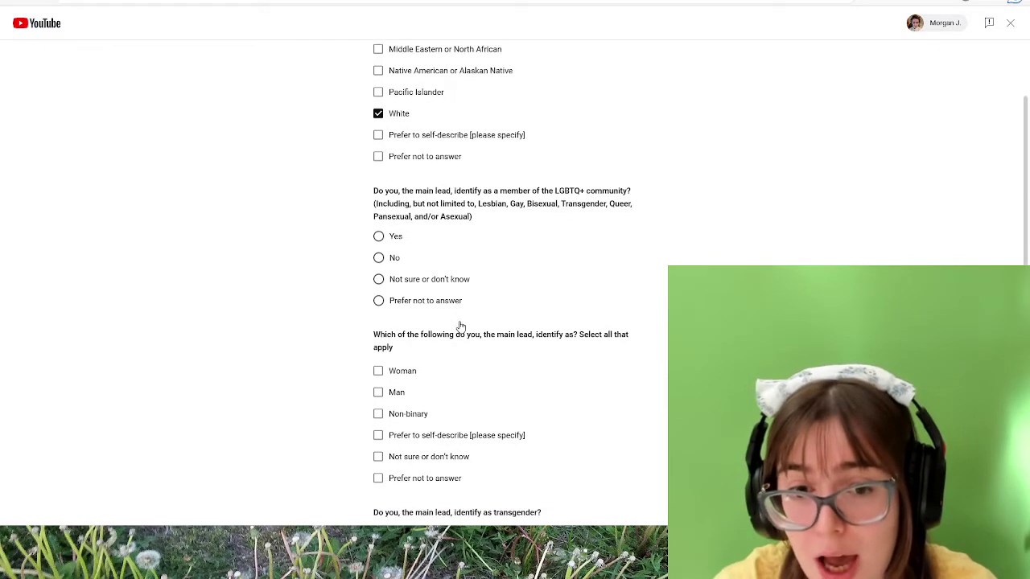
{"action": "scroll", "coordinate": [471, 336], "scroll_direction": "up", "scroll_amount": 1}
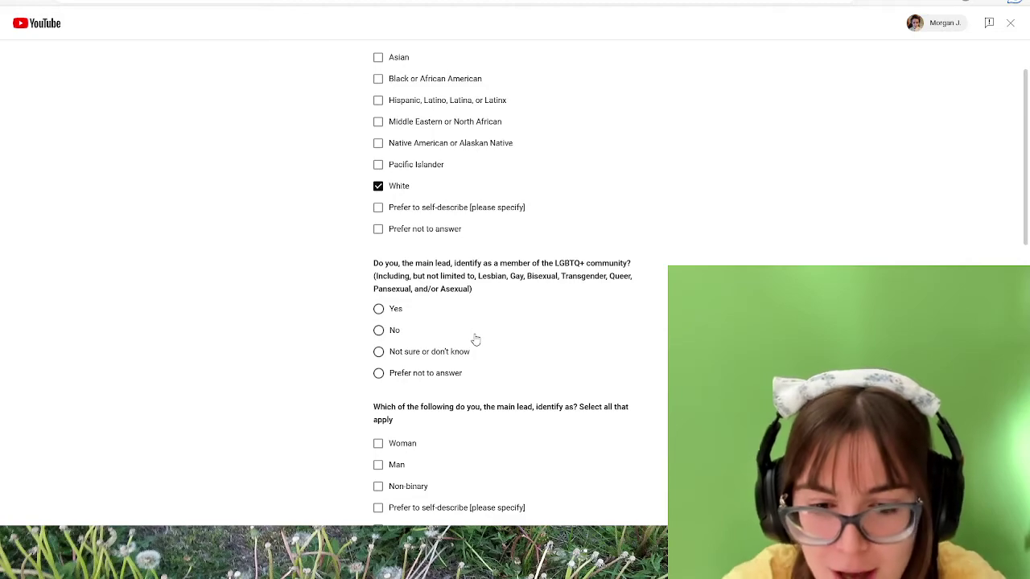
Step: Answer Yes to the LGBTQ+ question and check Woman for gender identity
{"action": "left_click", "coordinate": [393, 308]}
{"action": "scroll", "coordinate": [435, 329], "scroll_direction": "down", "scroll_amount": 1}
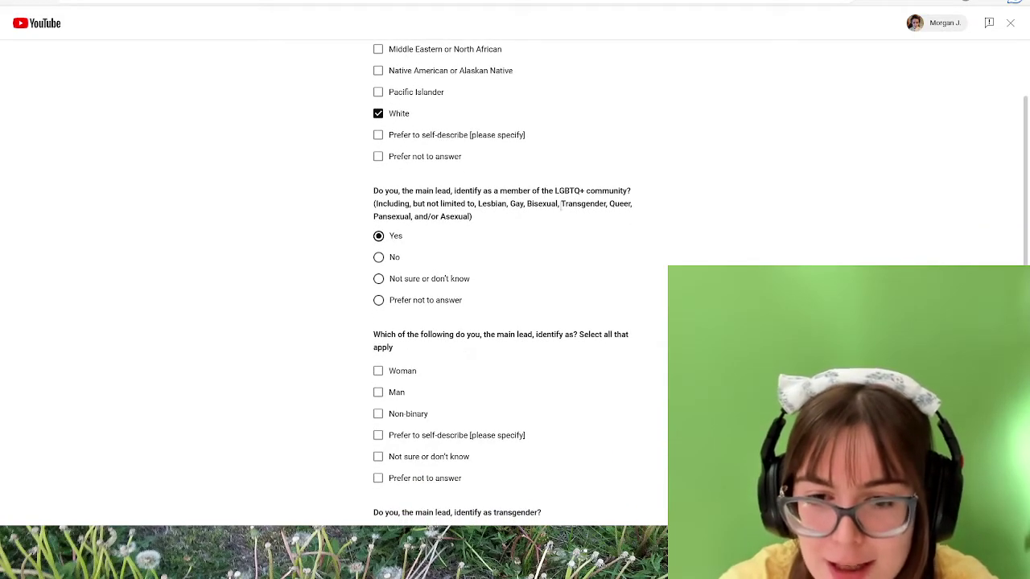
{"action": "scroll", "coordinate": [597, 360], "scroll_direction": "down", "scroll_amount": 1}
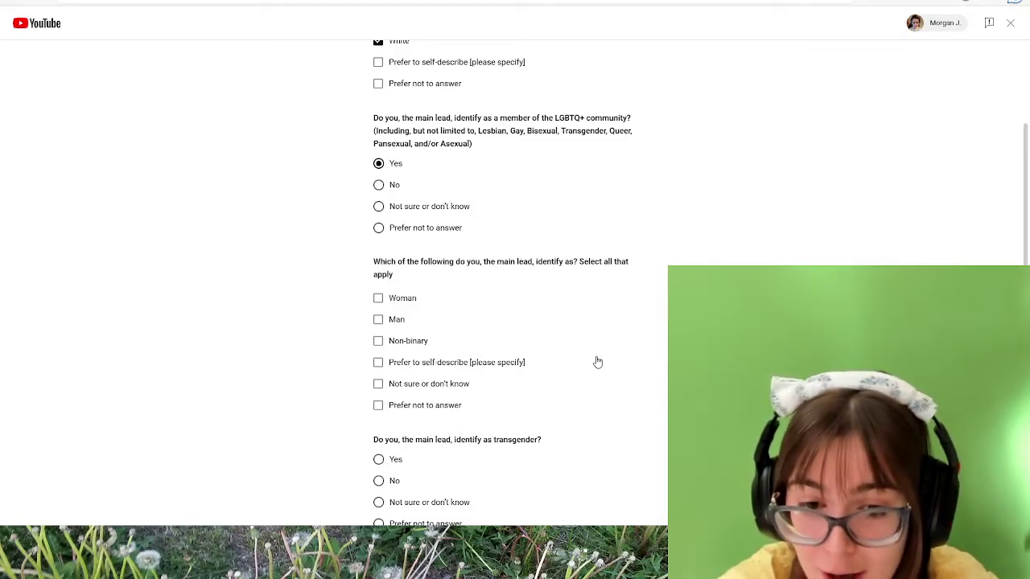
{"action": "left_click", "coordinate": [405, 305]}
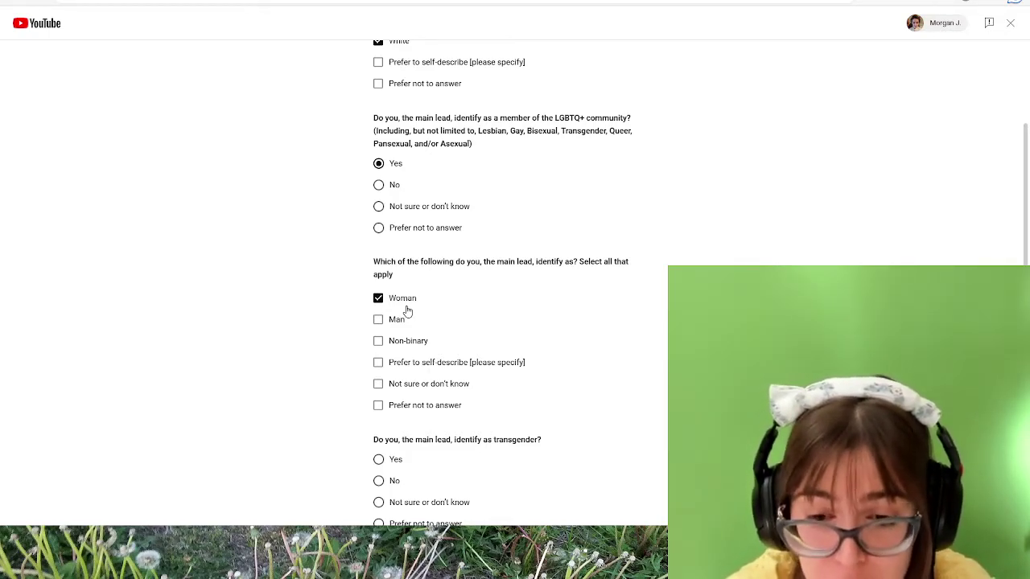
{"action": "scroll", "coordinate": [407, 312], "scroll_direction": "down", "scroll_amount": 1}
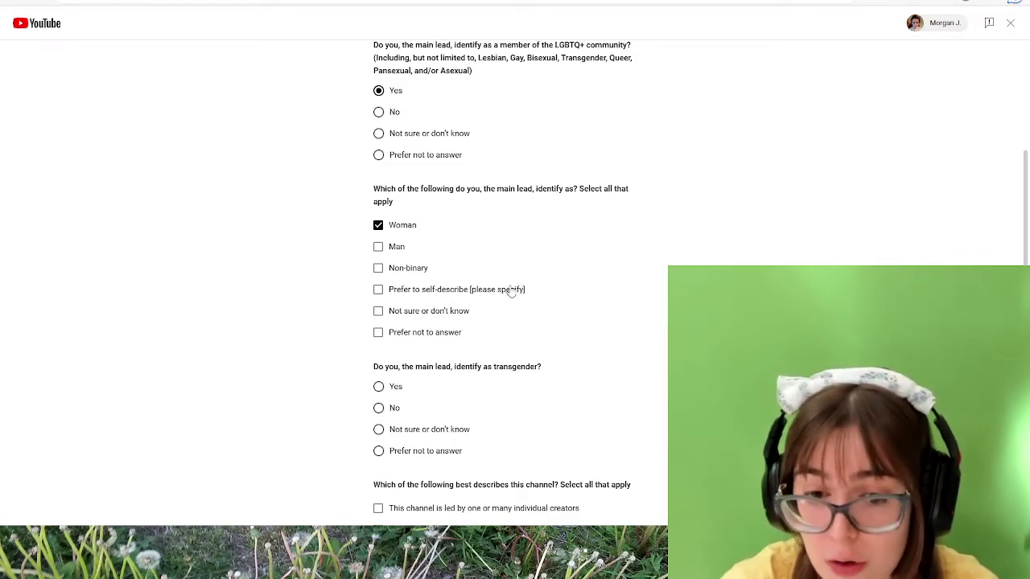
{"action": "scroll", "coordinate": [457, 361], "scroll_direction": "down", "scroll_amount": 1}
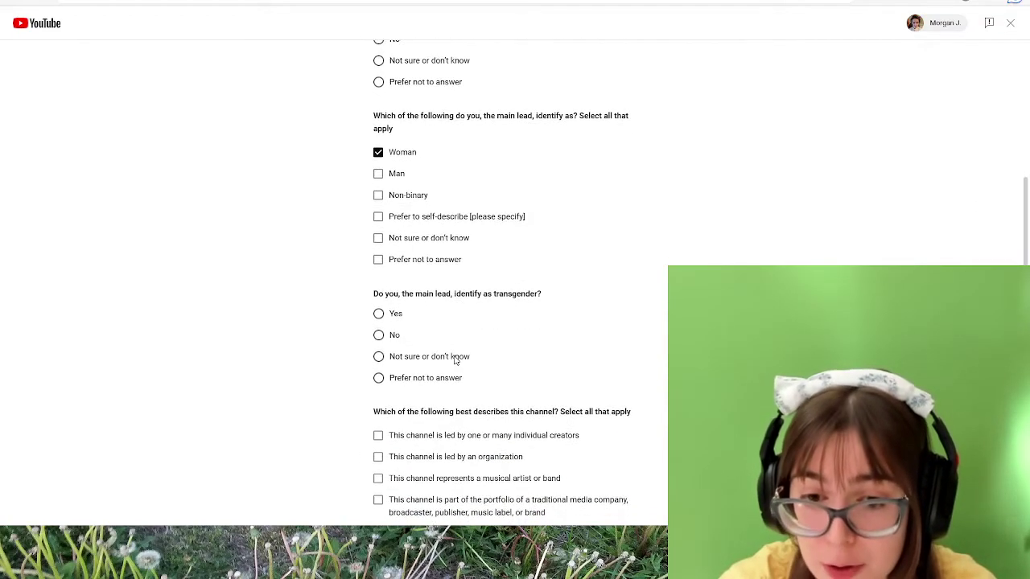
Step: Answer No to the transgender question and mark the channel as led by individual creators
{"action": "left_click", "coordinate": [391, 337]}
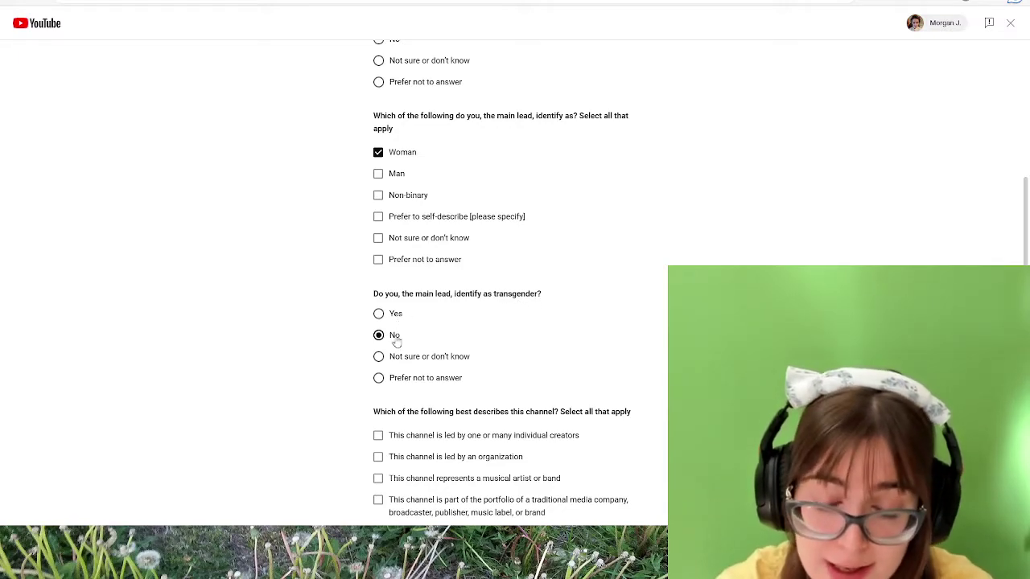
{"action": "scroll", "coordinate": [433, 385], "scroll_direction": "down", "scroll_amount": 1}
{"action": "scroll", "coordinate": [434, 395], "scroll_direction": "down", "scroll_amount": 2}
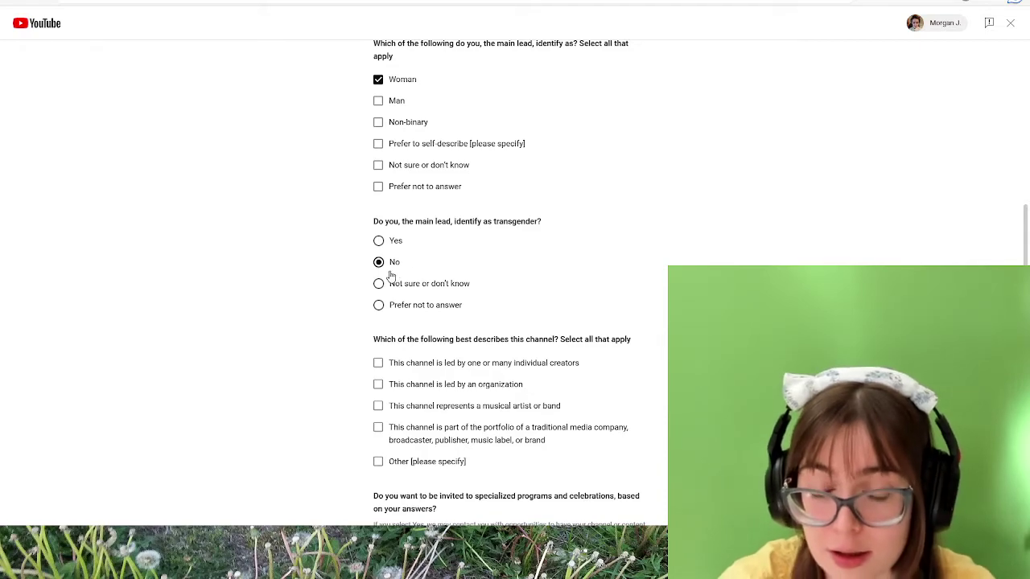
{"action": "scroll", "coordinate": [404, 301], "scroll_direction": "down", "scroll_amount": 3}
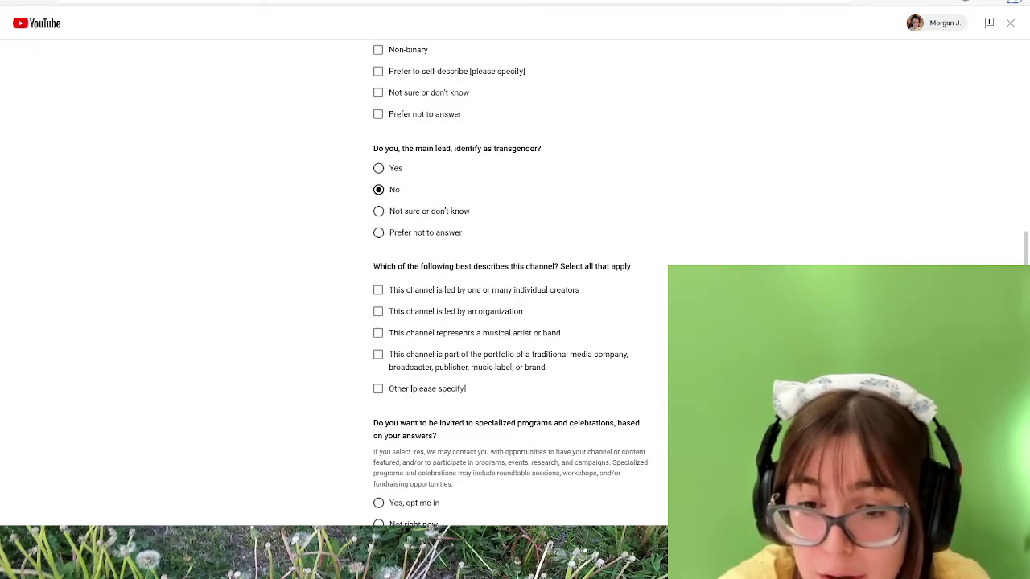
{"action": "left_click", "coordinate": [548, 292]}
{"action": "scroll", "coordinate": [685, 255], "scroll_direction": "down", "scroll_amount": 3}
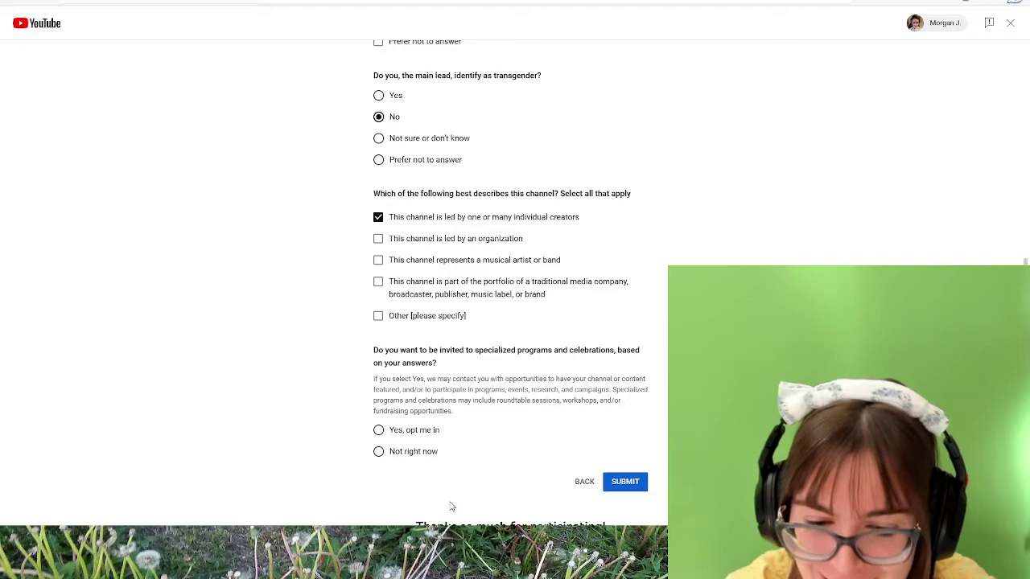
Step: Choose 'Yes, opt me in' for specialized programs and celebrations invitations
{"action": "left_click", "coordinate": [414, 431]}
{"action": "scroll", "coordinate": [459, 431], "scroll_direction": "down", "scroll_amount": 1}
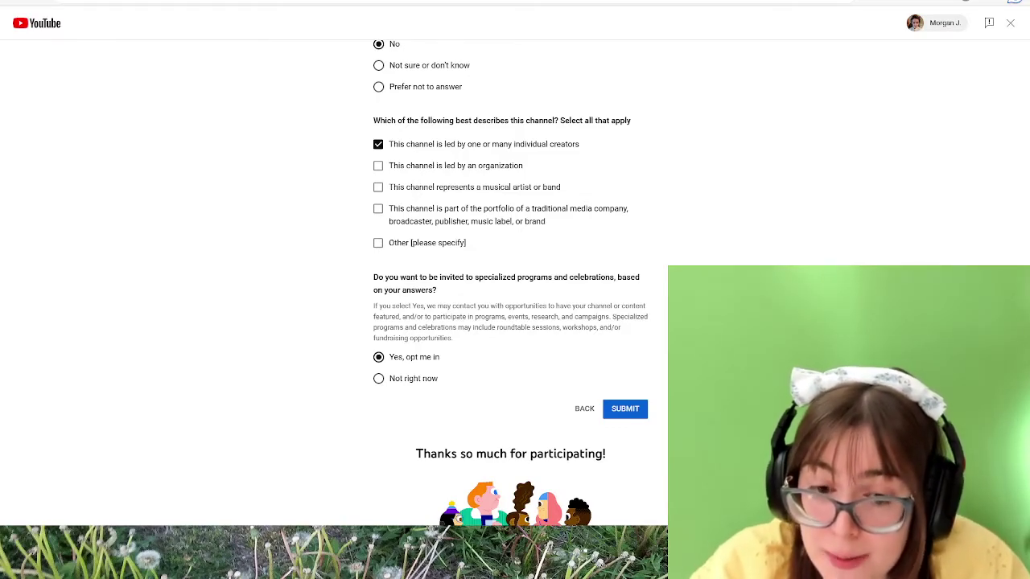
{"action": "scroll", "coordinate": [646, 367], "scroll_direction": "down", "scroll_amount": 1}
{"action": "scroll", "coordinate": [645, 367], "scroll_direction": "down", "scroll_amount": 1}
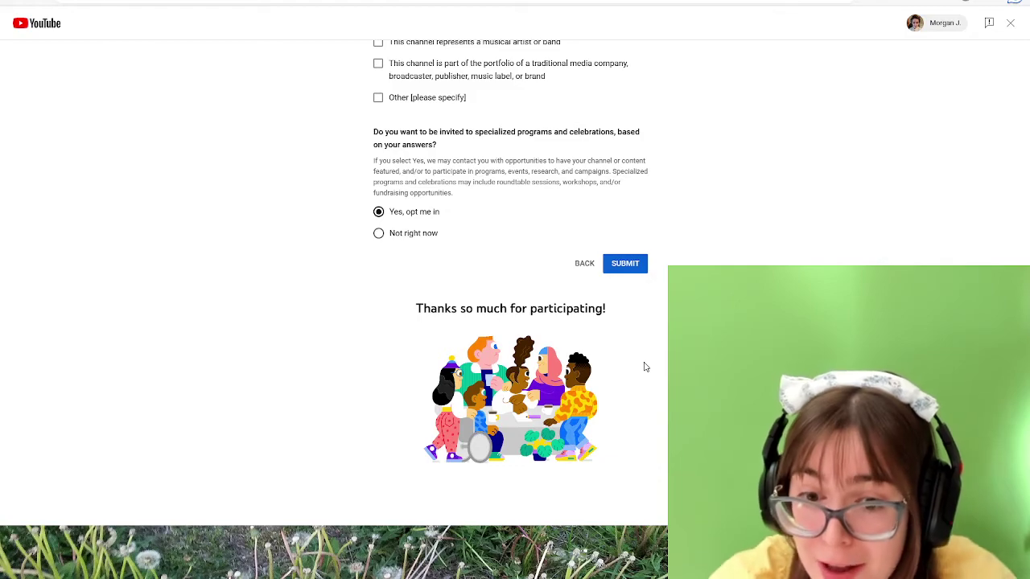
{"action": "scroll", "coordinate": [620, 381], "scroll_direction": "down", "scroll_amount": 1}
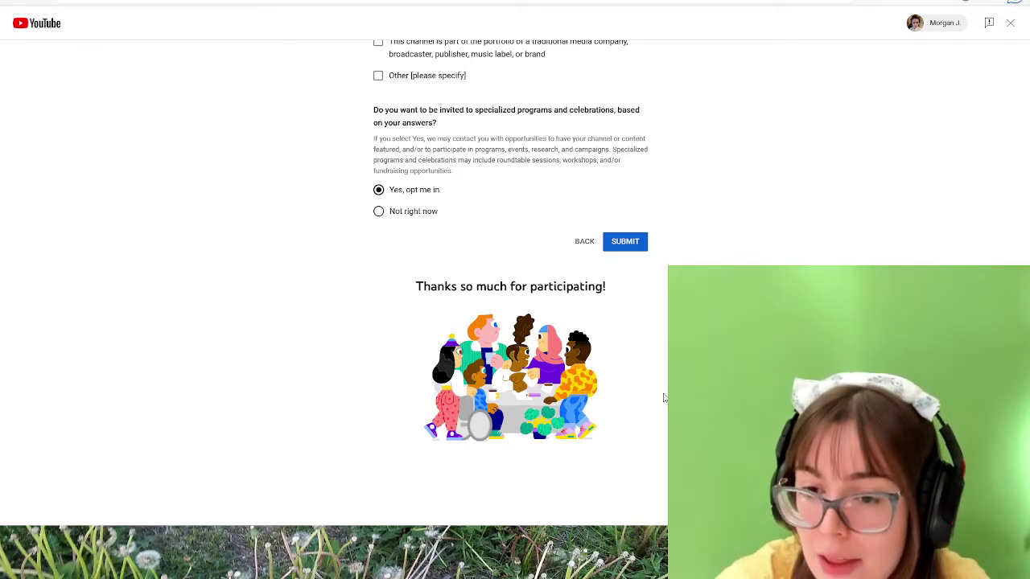
Step: Submit the survey, close Settings, and highlight the unintentional bias phrase in the banner
{"action": "left_click", "coordinate": [627, 246]}
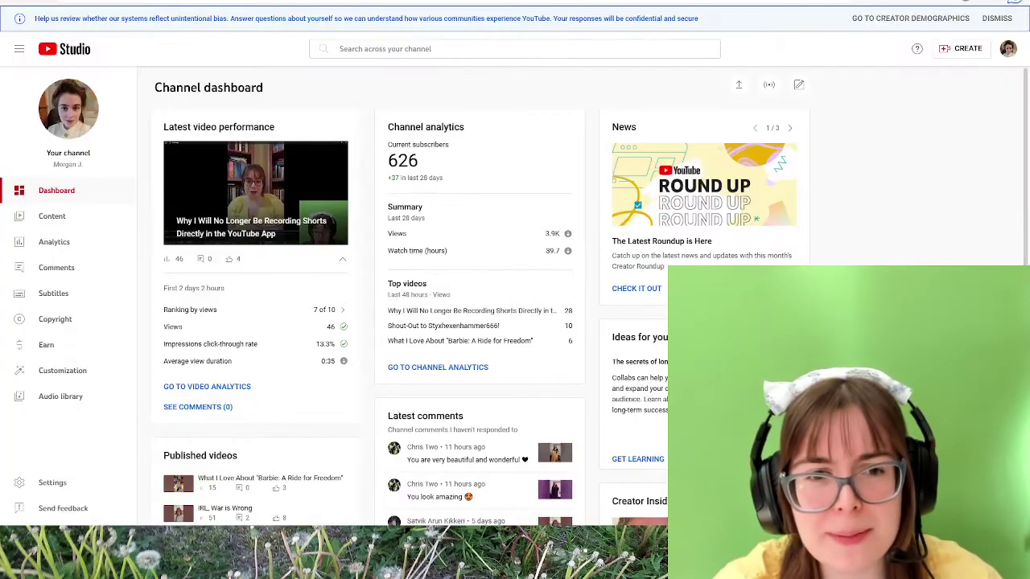
{"action": "left_click", "coordinate": [385, 35]}
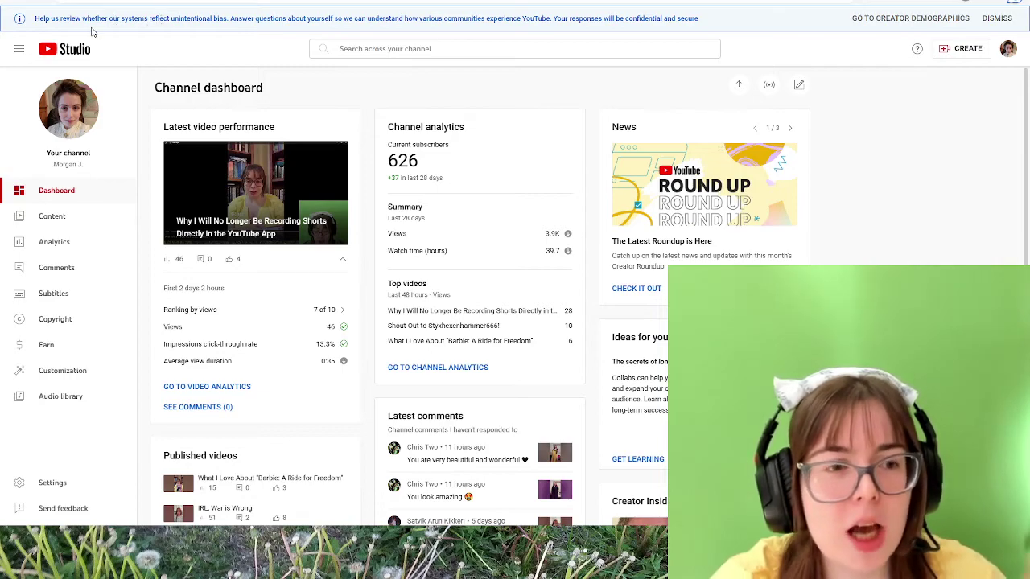
{"action": "left_click_drag", "start_coordinate": [163, 14], "coordinate": [231, 16]}
Step: Reopen Creator demographics settings from the banner to confirm the survey is completed
{"action": "left_click", "coordinate": [231, 16]}
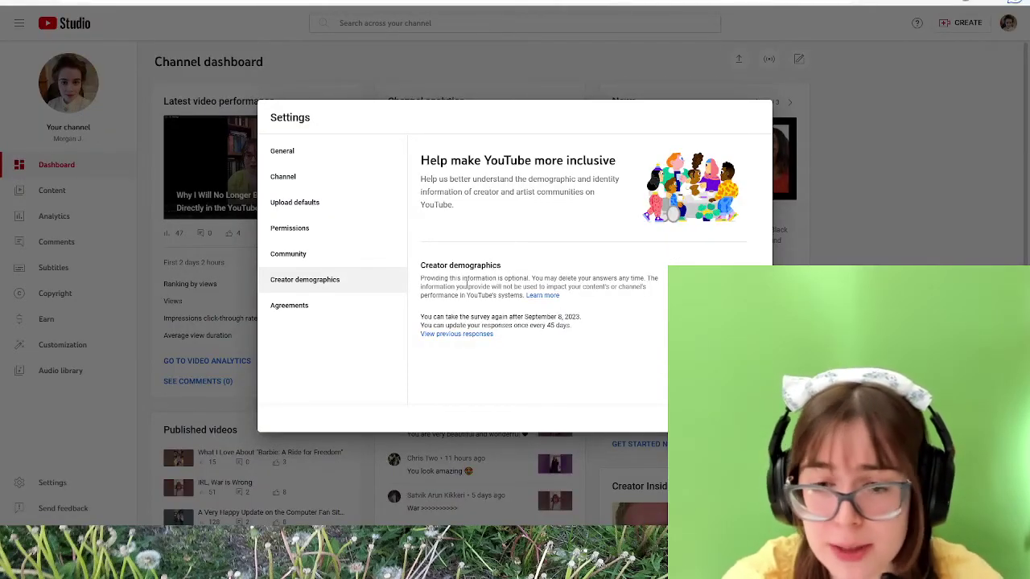